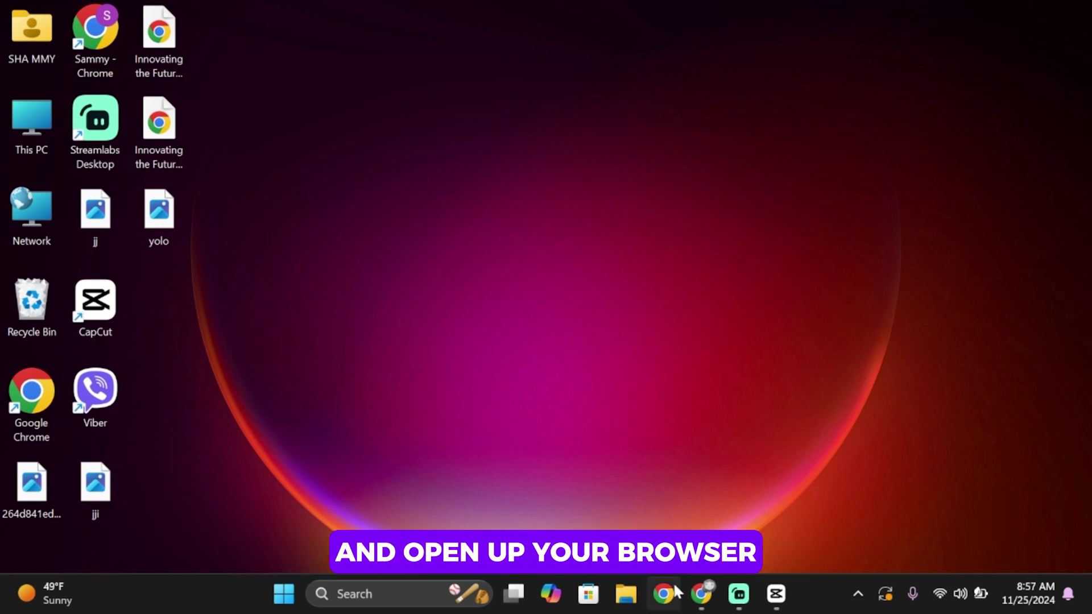
- Bring up Chrome showing the logged-in Leonardo.Ai home dashboard
left_click(699, 594)
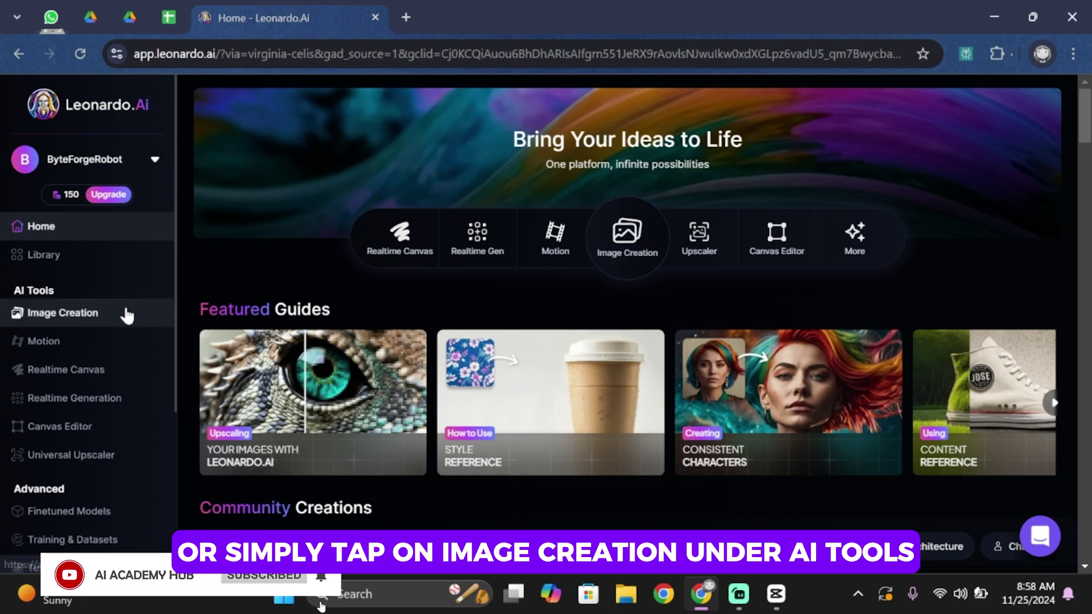
- Generate Victorian forest house images from a new prompt and download the second one
left_click(49, 313)
type("cutest")
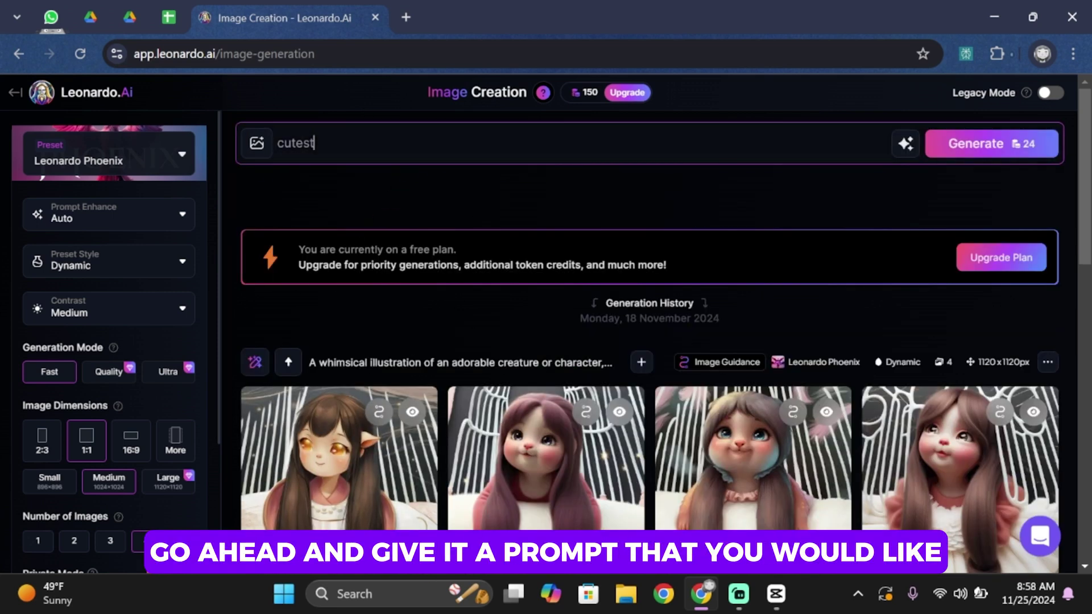
key("ctrl+a")
type("a hou")
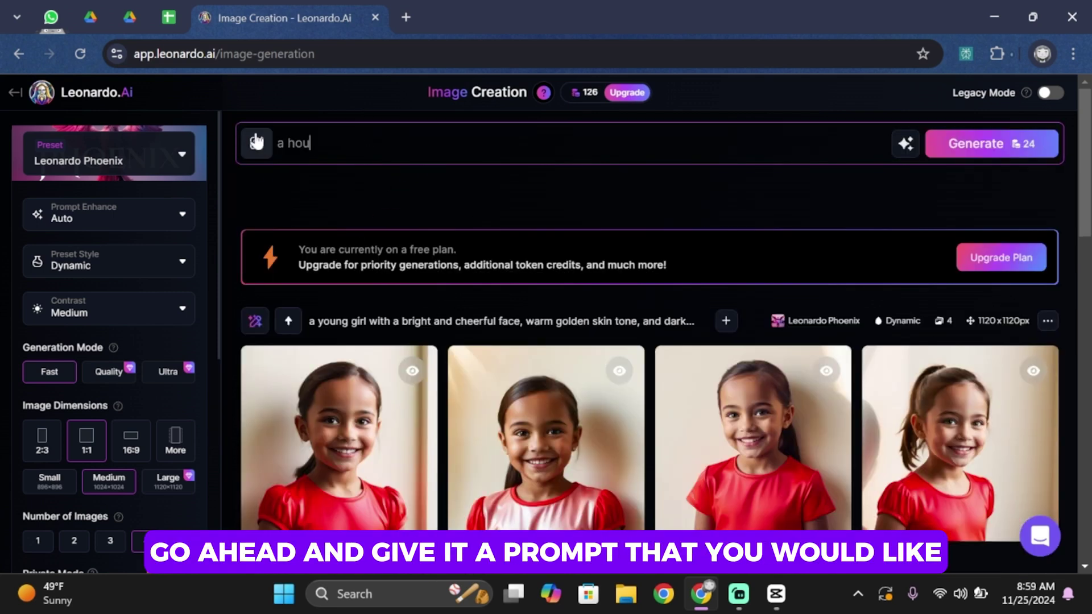
type("se in the middl")
type("e of the forest")
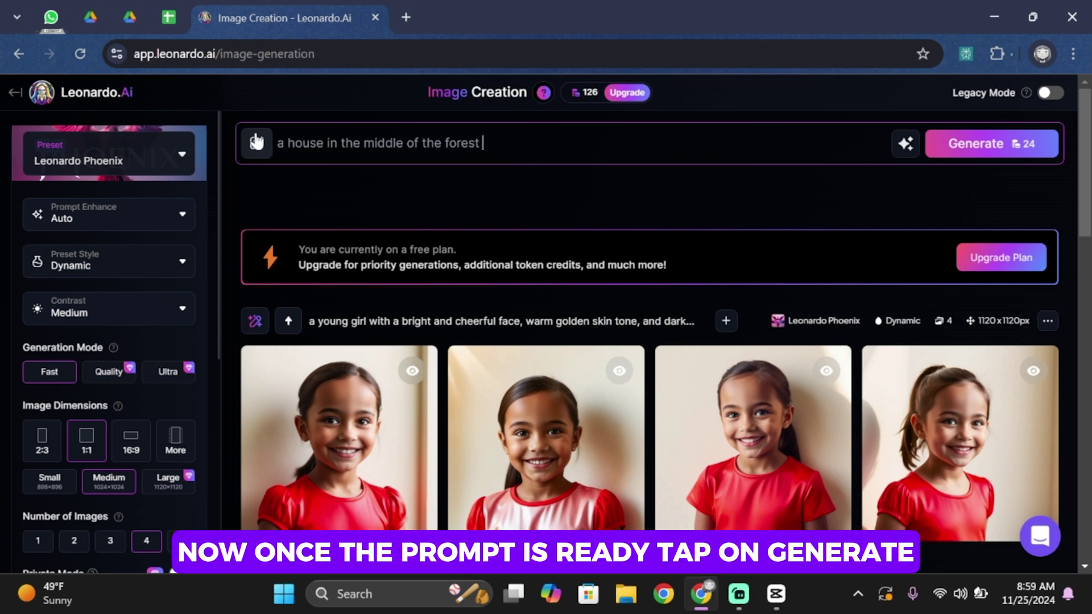
left_click(991, 144)
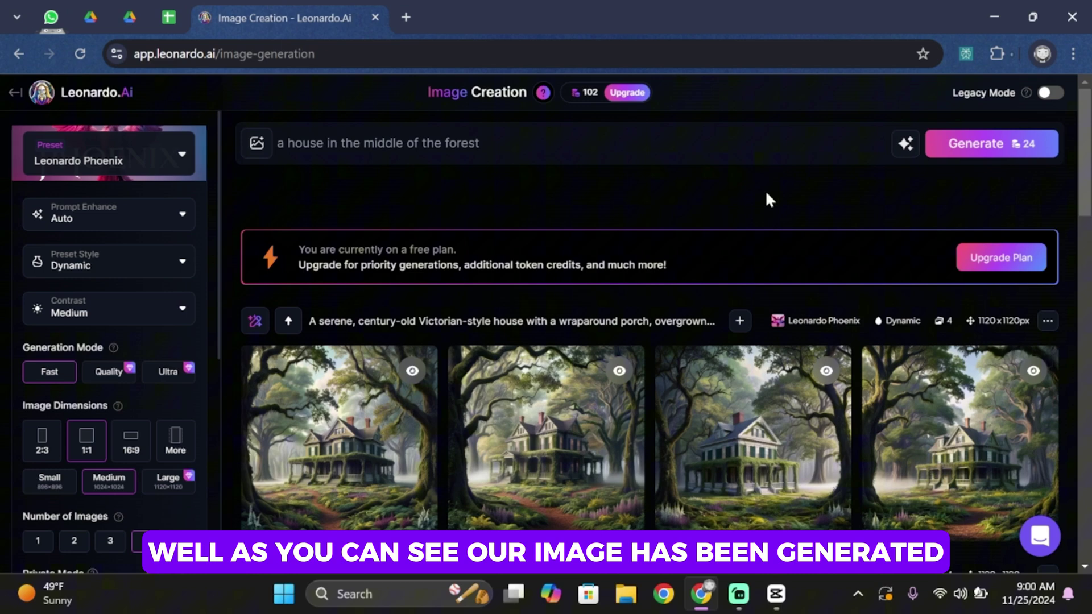
scroll(597, 299, "down", 3)
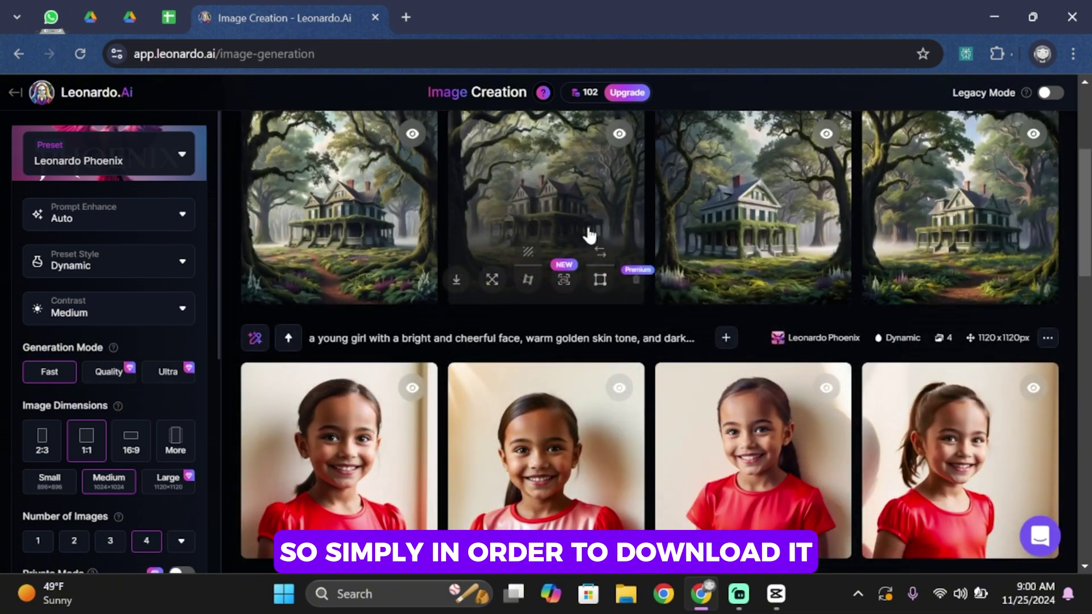
scroll(589, 234, "up", 1)
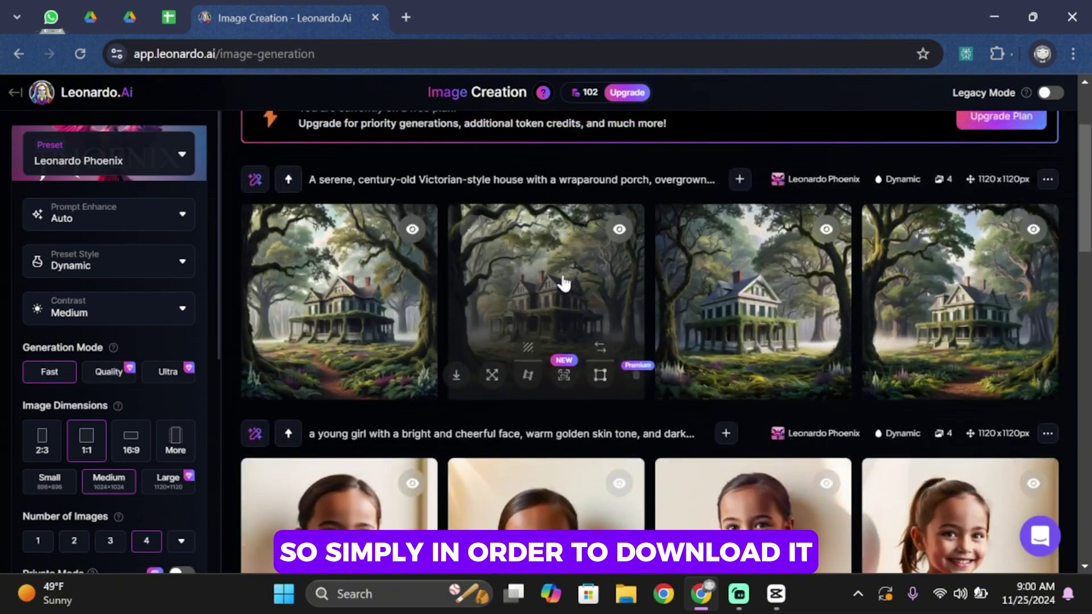
left_click(458, 375)
mouse_move(753, 301)
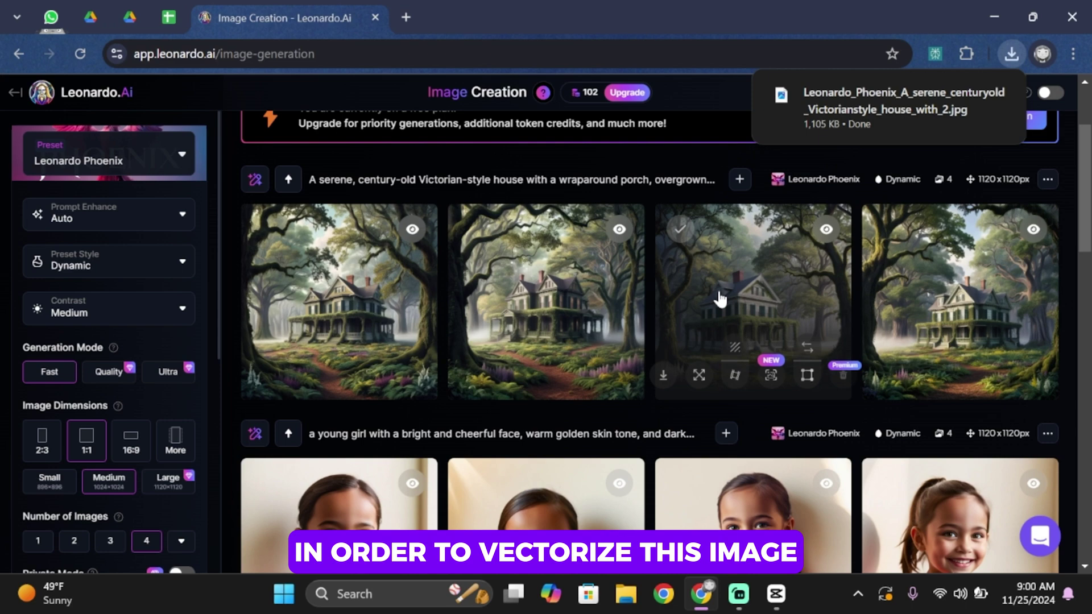
- Search Google for 'vectorize ai' in a new tab
left_click(405, 18)
left_click(405, 53)
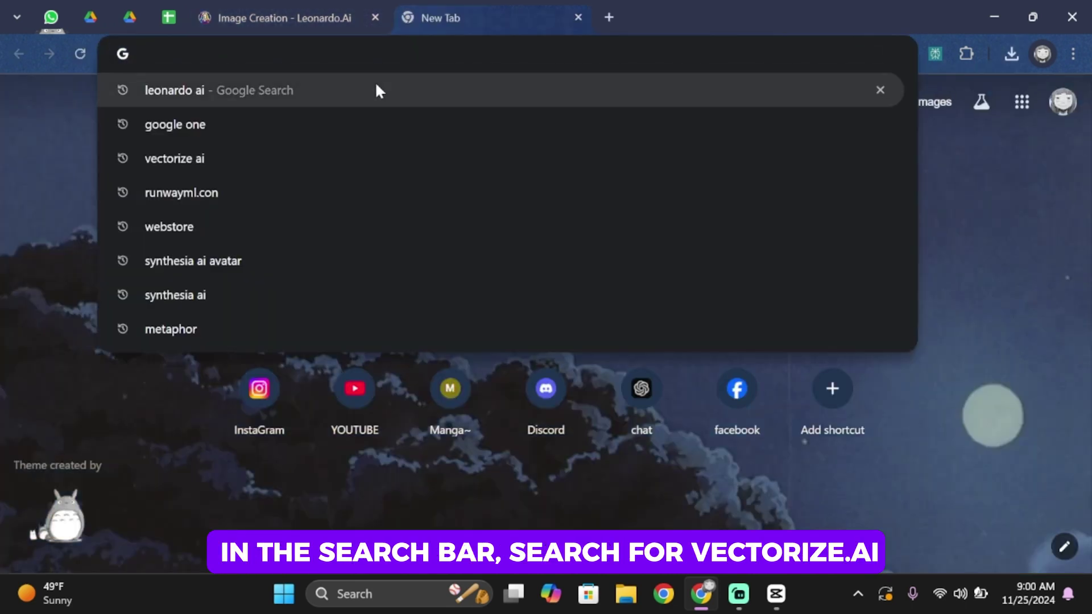
left_click(333, 158)
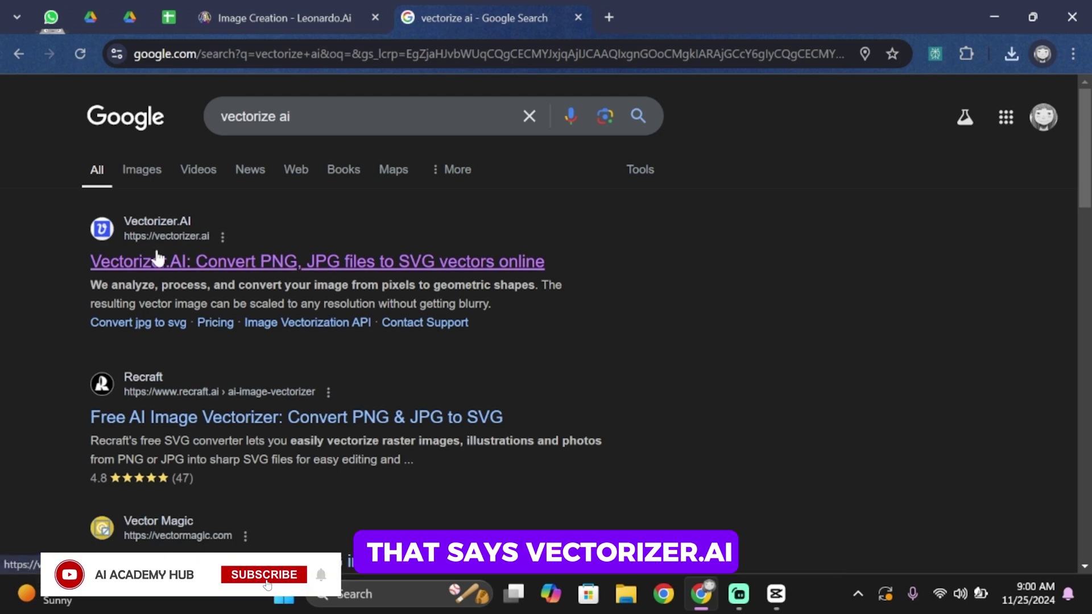
- Go to Vectorizer.AI and choose the downloaded Victorian house image to upload
left_click(157, 260)
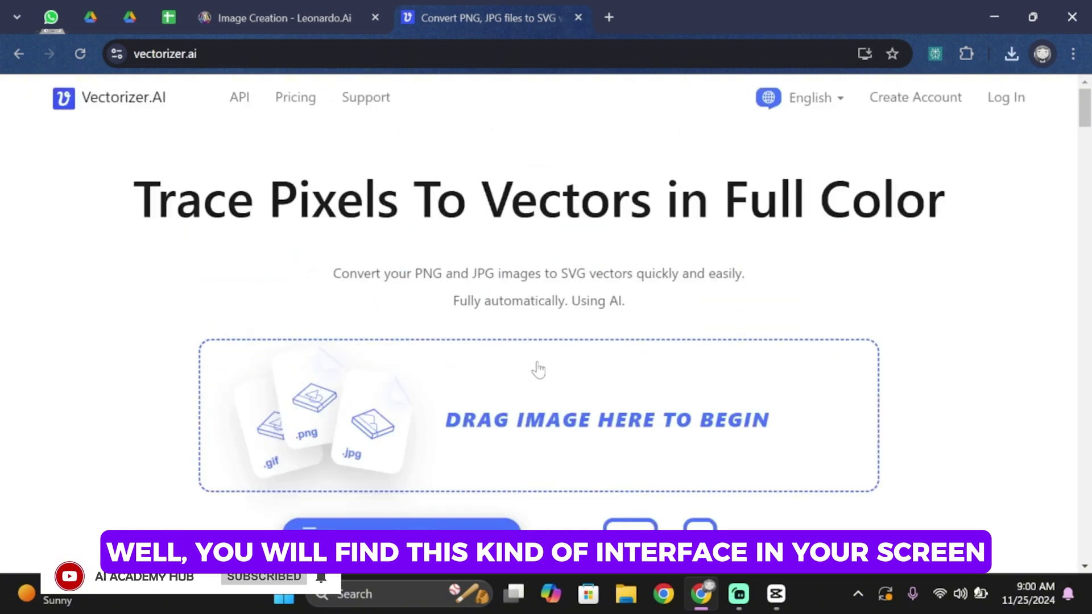
scroll(537, 358, "down", 2)
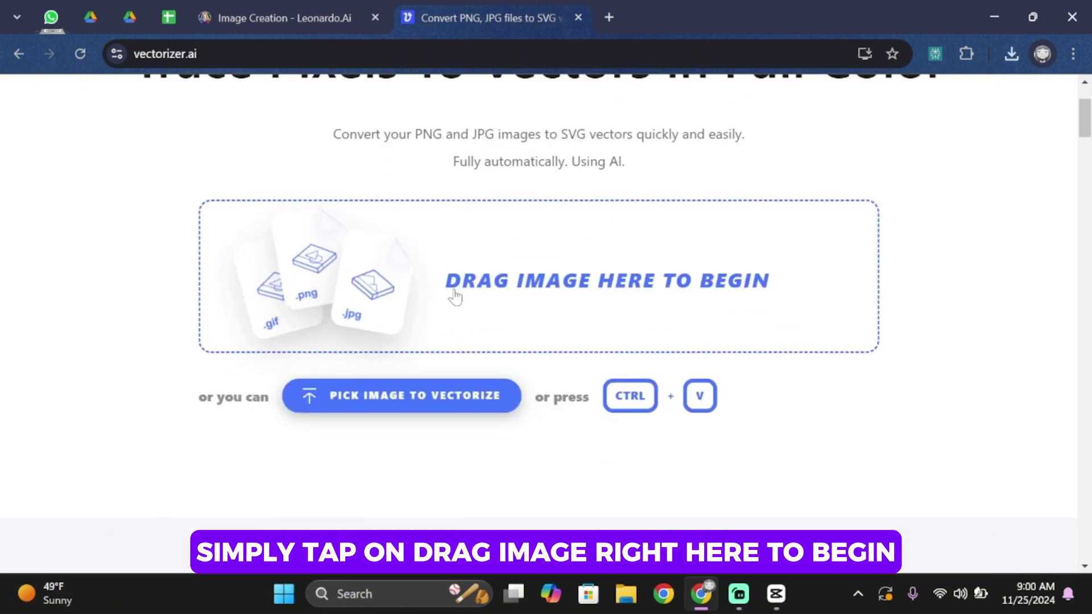
left_click(489, 290)
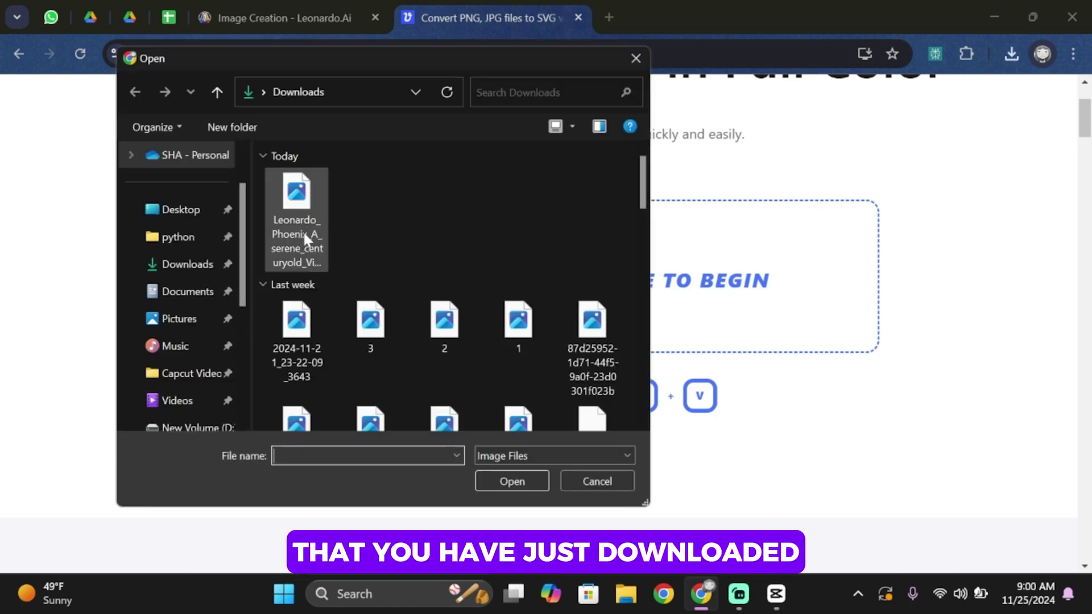
left_click(303, 231)
- Upload the Leonardo house jpg and view its full-colour vector result
double_click(302, 231)
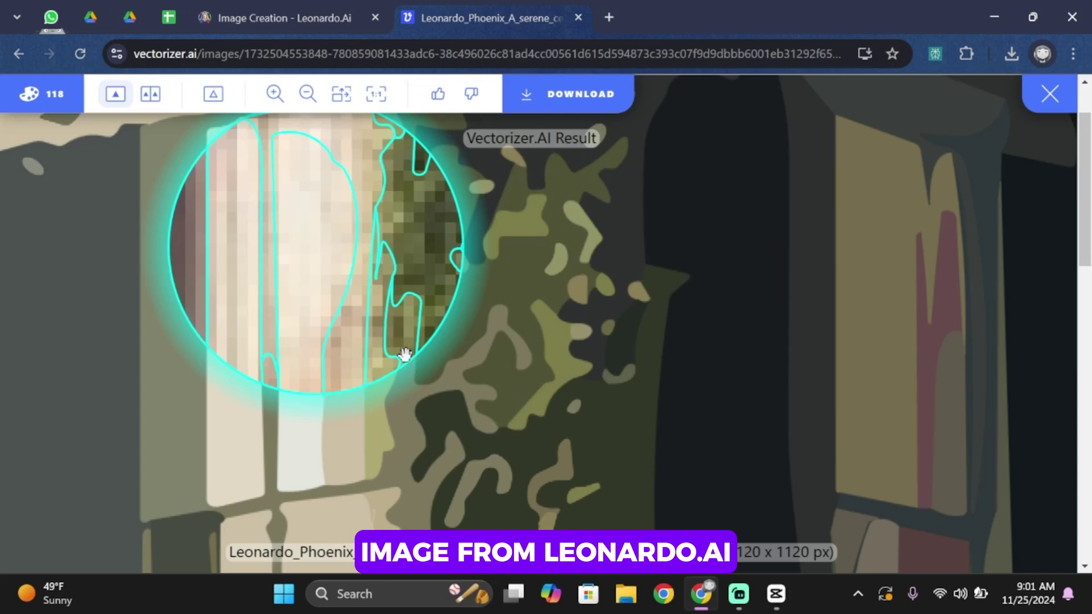
scroll(553, 518, "up", 1)
scroll(554, 518, "down", 5)
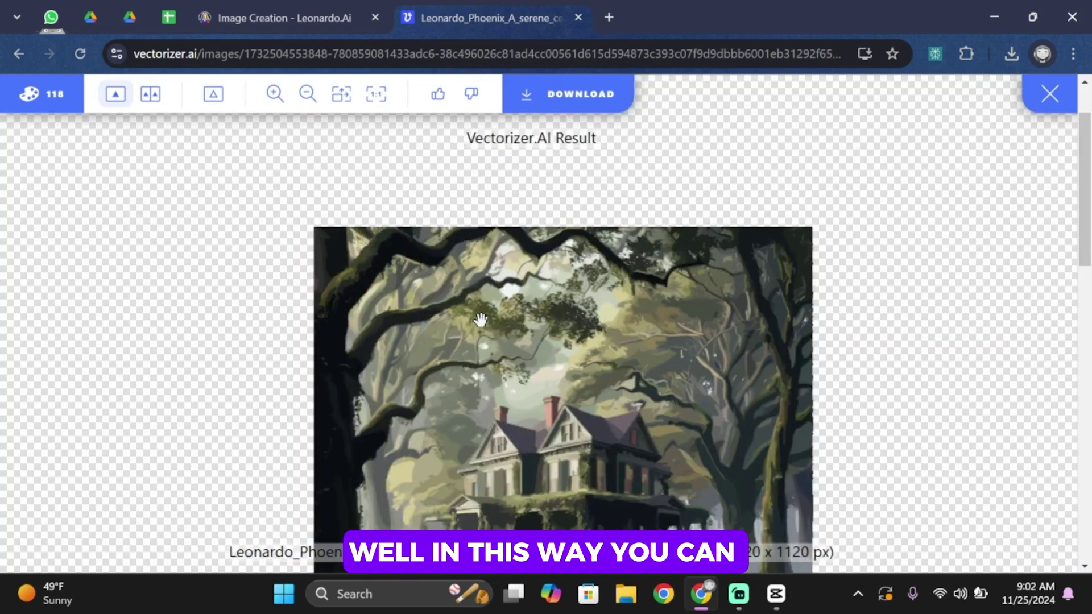
scroll(478, 326, "down", 1)
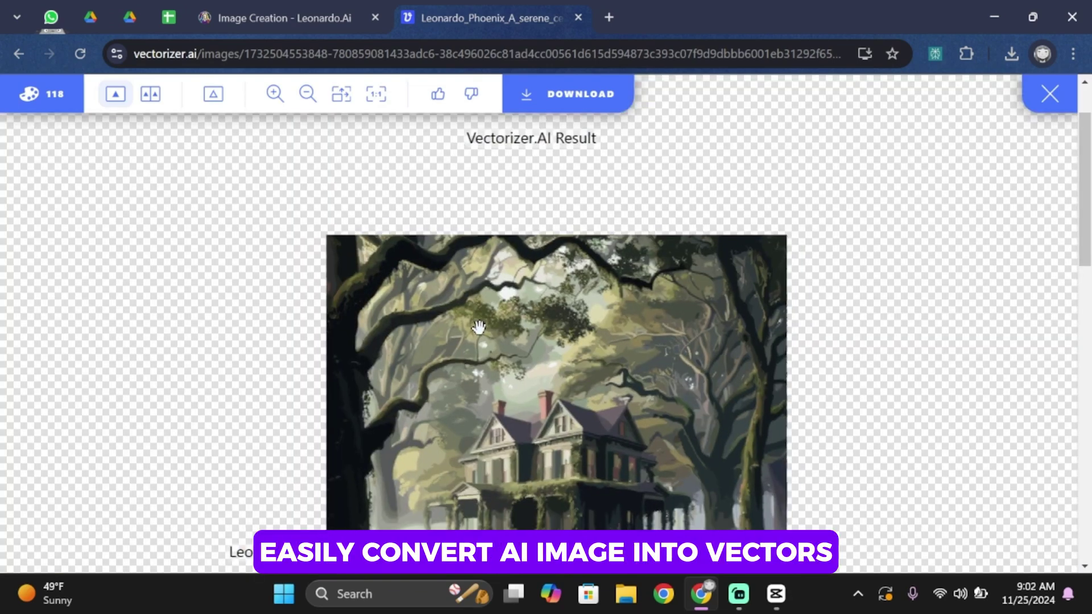
scroll(478, 327, "down", 1)
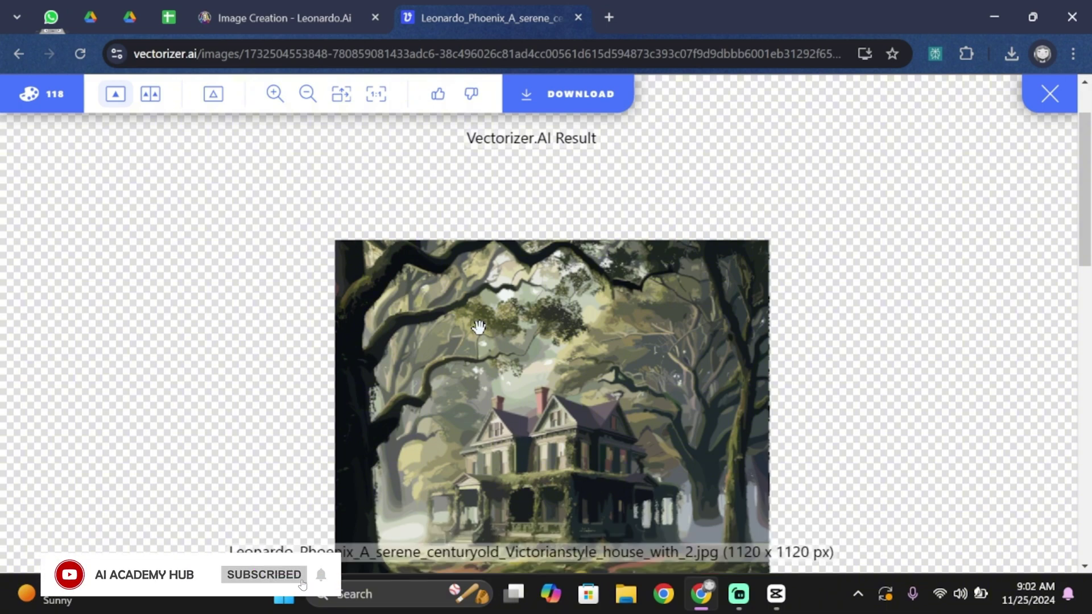
scroll(478, 327, "down", 1)
scroll(511, 383, "down", 1)
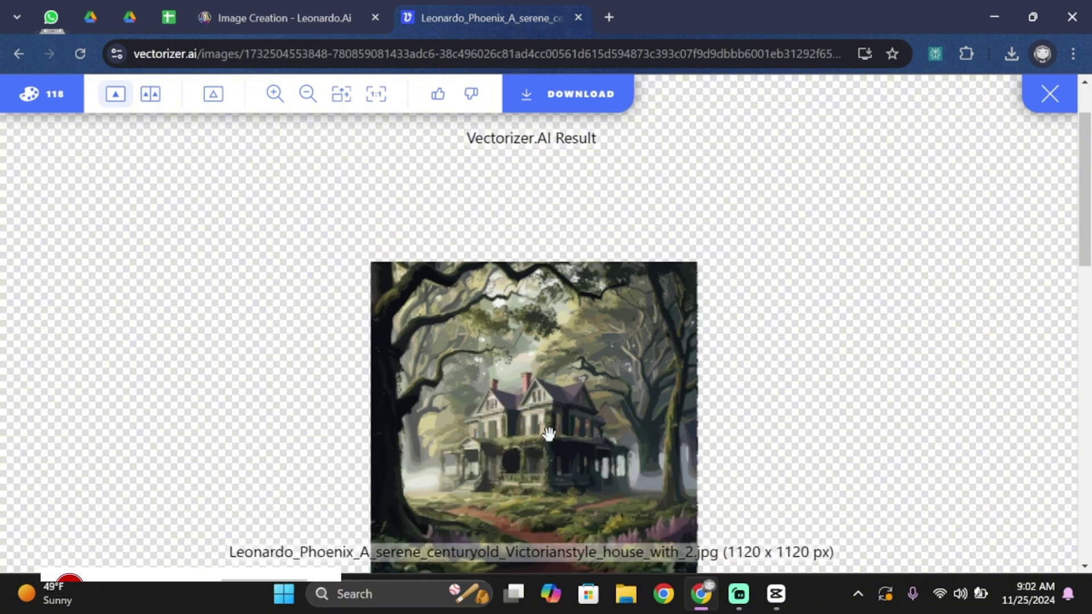
scroll(547, 433, "down", 1)
scroll(547, 433, "up", 1)
scroll(563, 433, "up", 1)
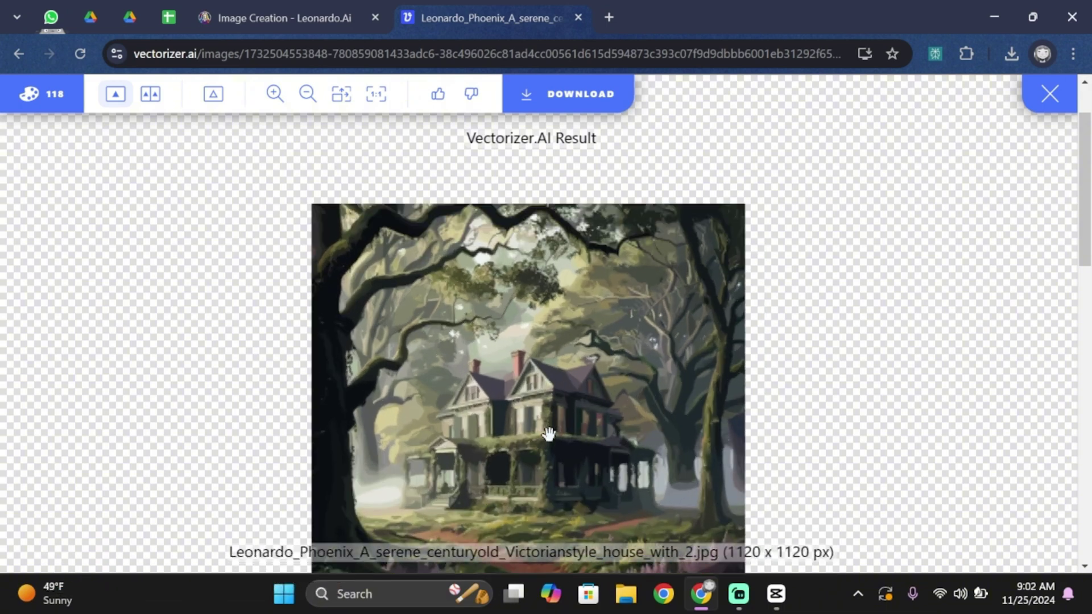